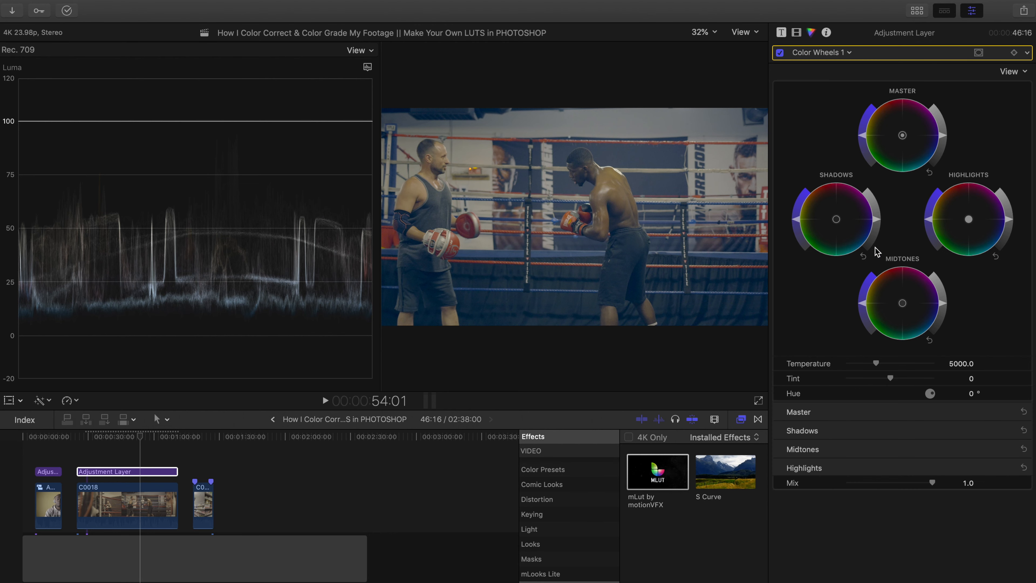
Grade the boxing clip's adjustment layer: lower shadows, raise highlights, slightly lower midtones, and set the temperature to 6189.
drag(877, 219, 877, 230)
drag(1011, 219, 998, 190)
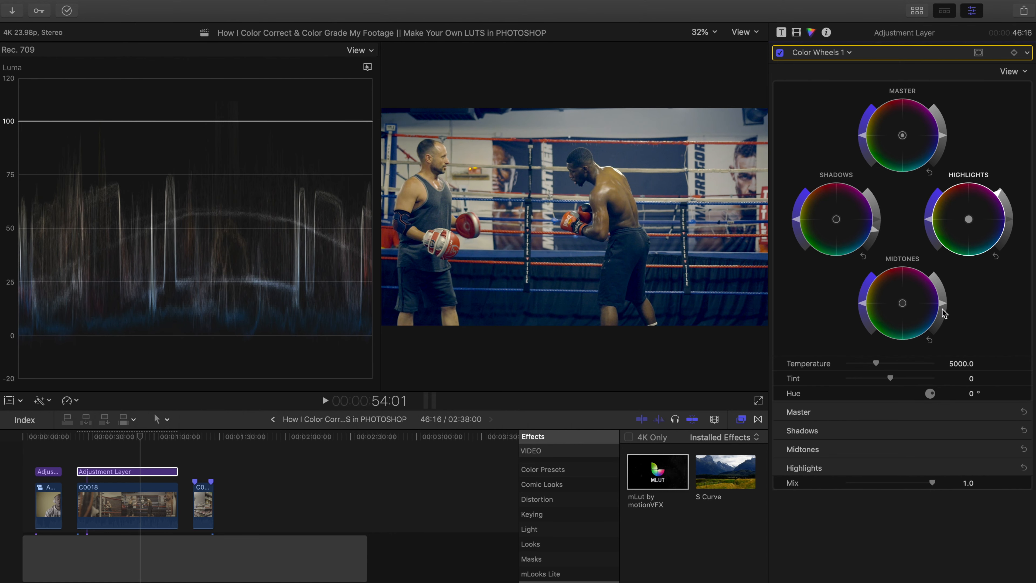
drag(944, 305, 942, 313)
scroll(900, 241, down, 1)
drag(876, 363, 891, 378)
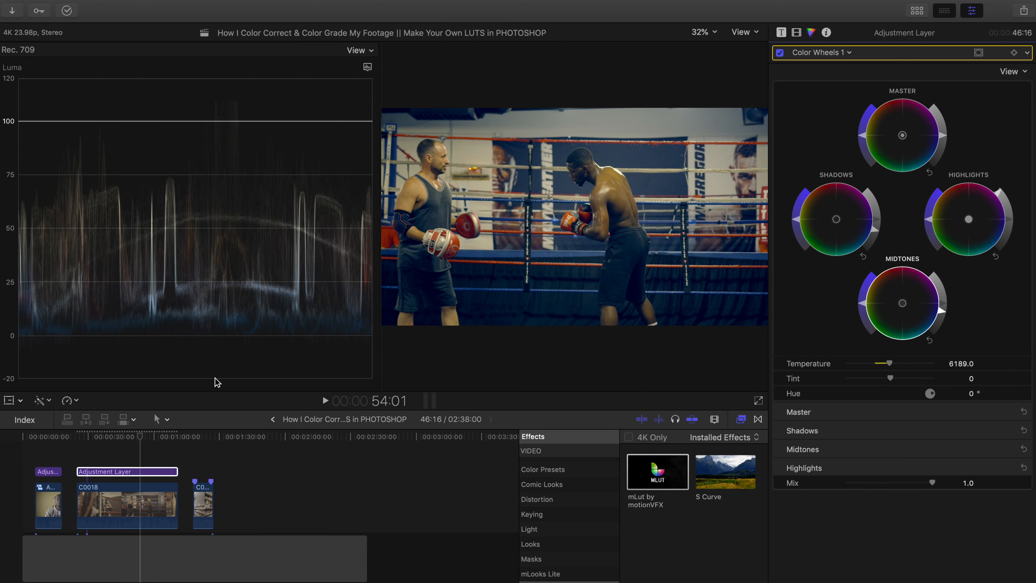
Play back the boxing clip to review the grade on its adjustment layer.
click(127, 456)
key(space)
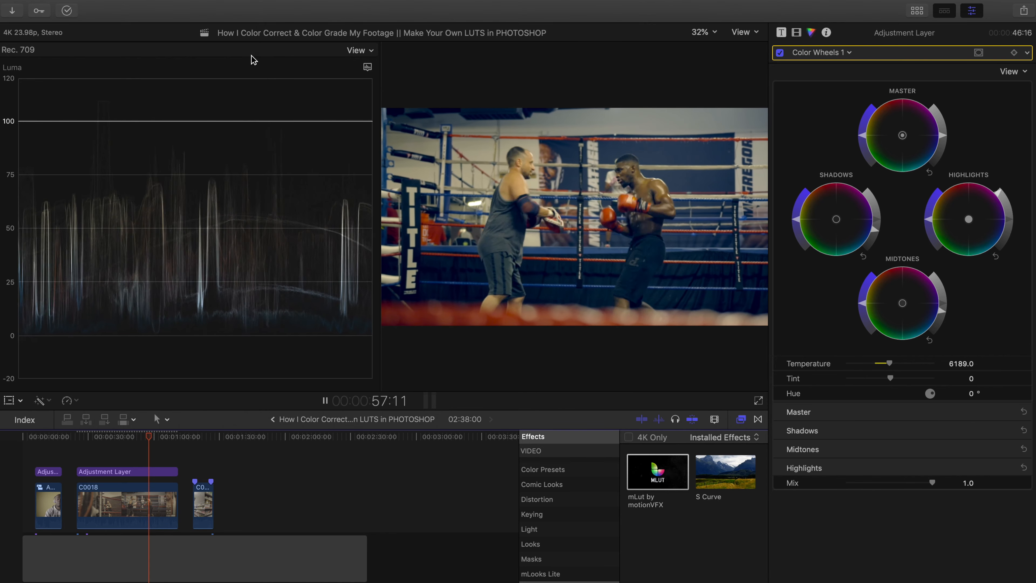
key(space)
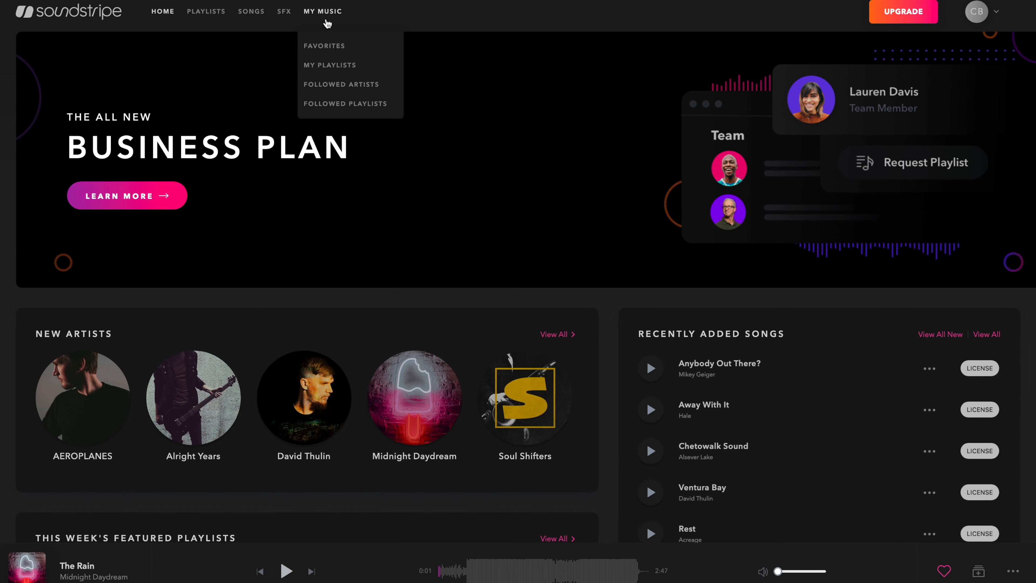
Switch to Soundstripe and browse its song catalogue and the curated playlist categories.
click(249, 12)
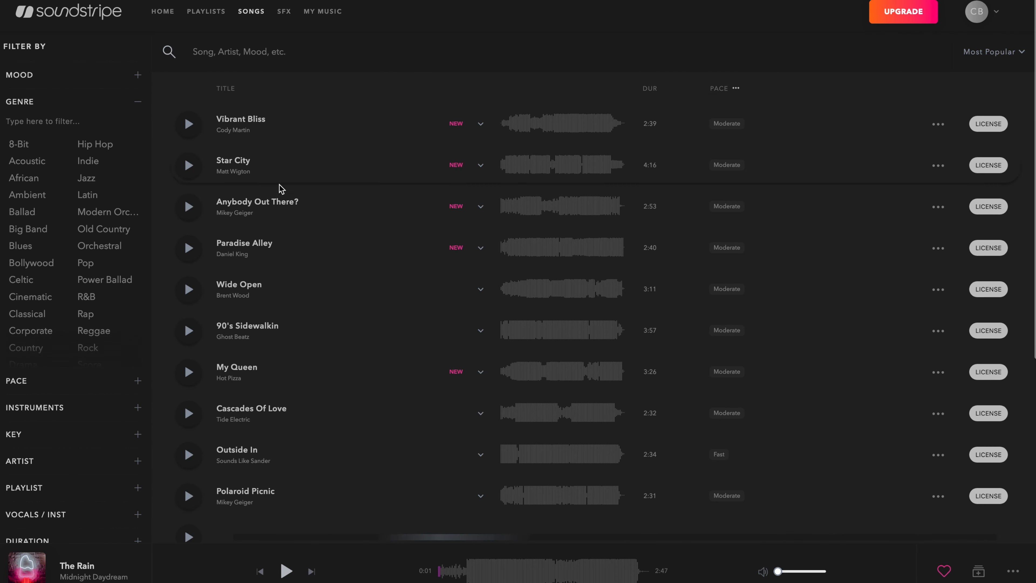
scroll(285, 216, down, 2)
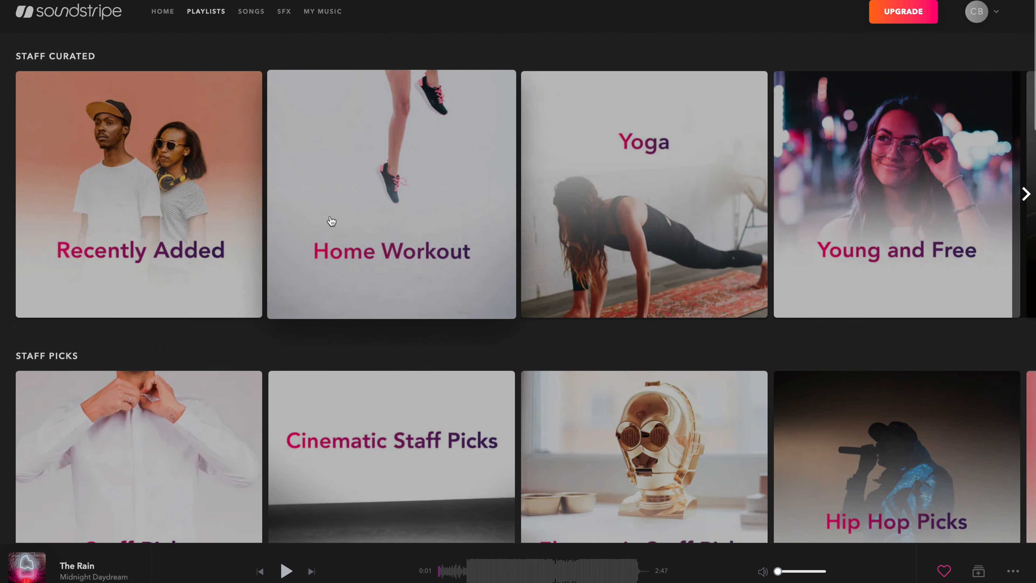
scroll(330, 222, down, 6)
scroll(331, 220, down, 10)
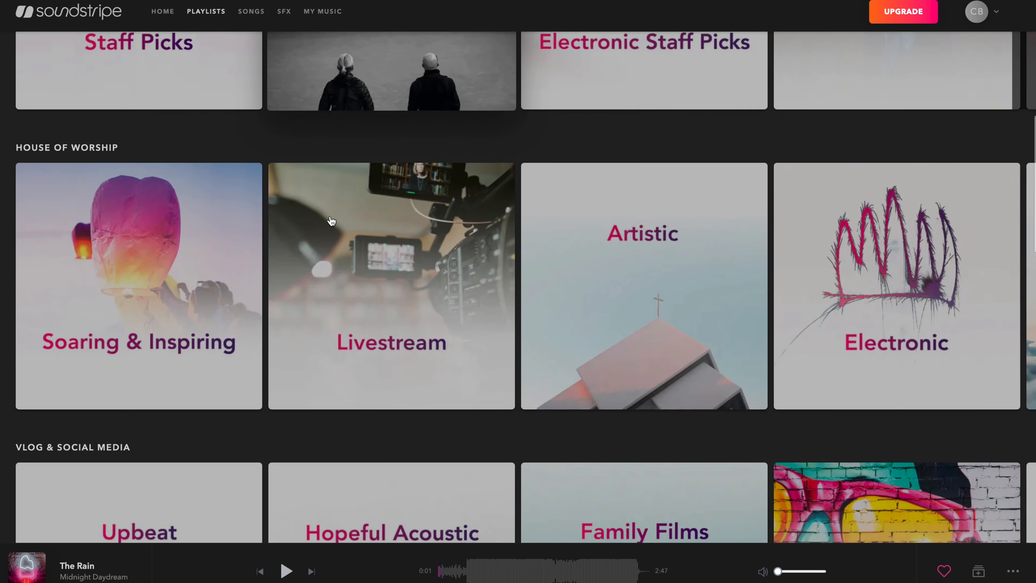
scroll(331, 221, down, 8)
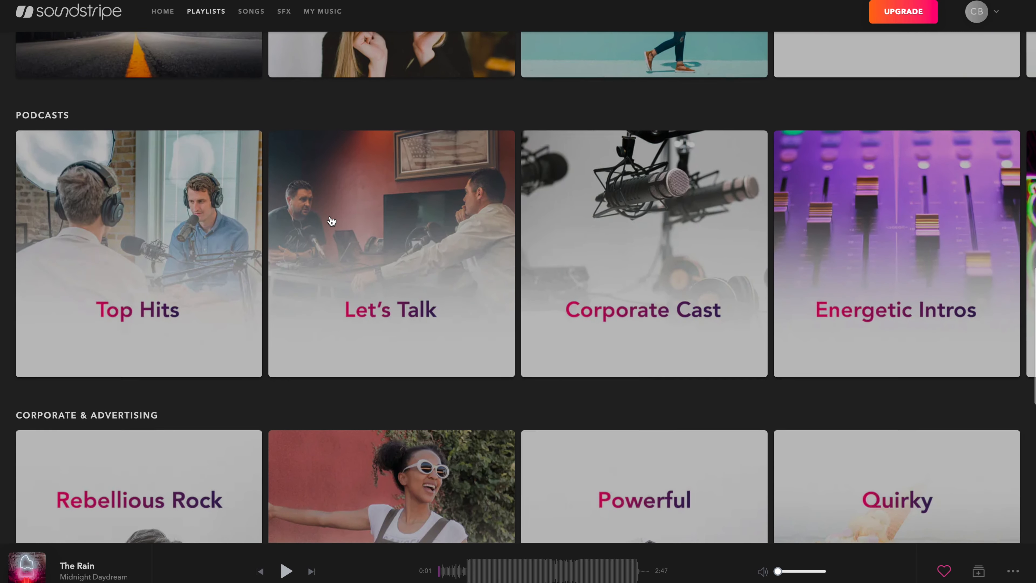
scroll(347, 216, down, 2)
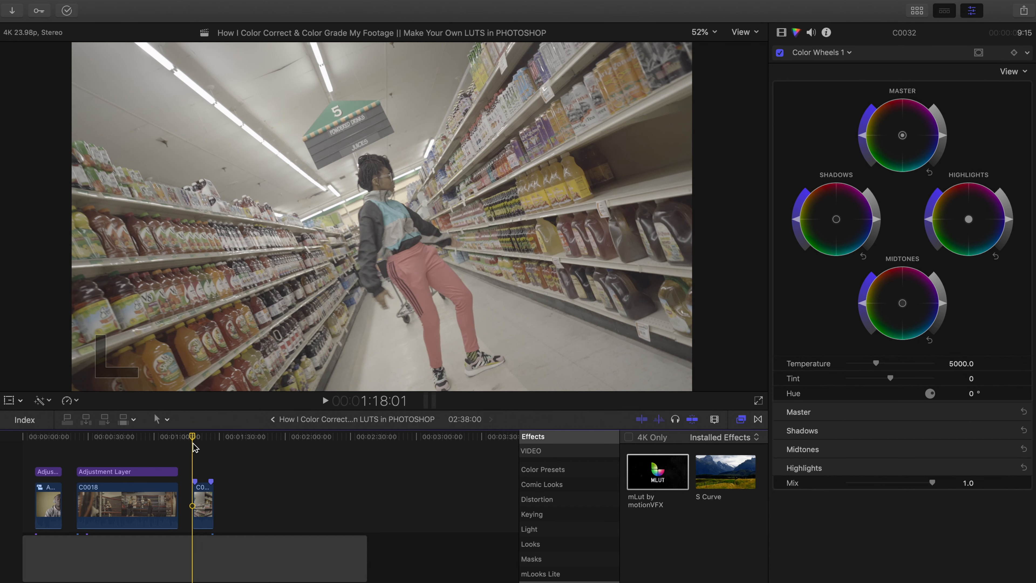
Play the grocery-store clip C0032, stop near its end, and advance the playhead frame by frame to 1:26:05.
key(space)
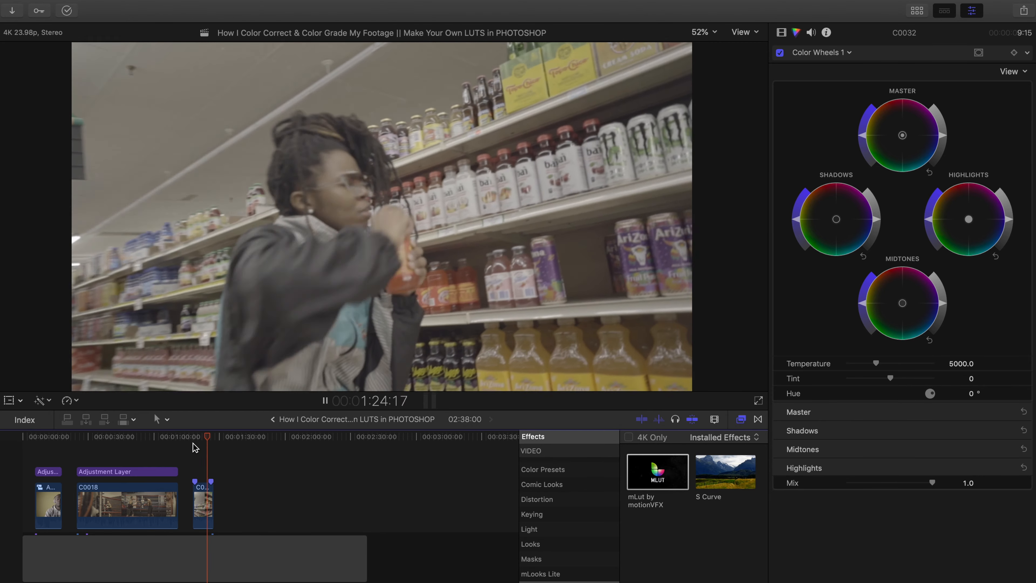
key(space)
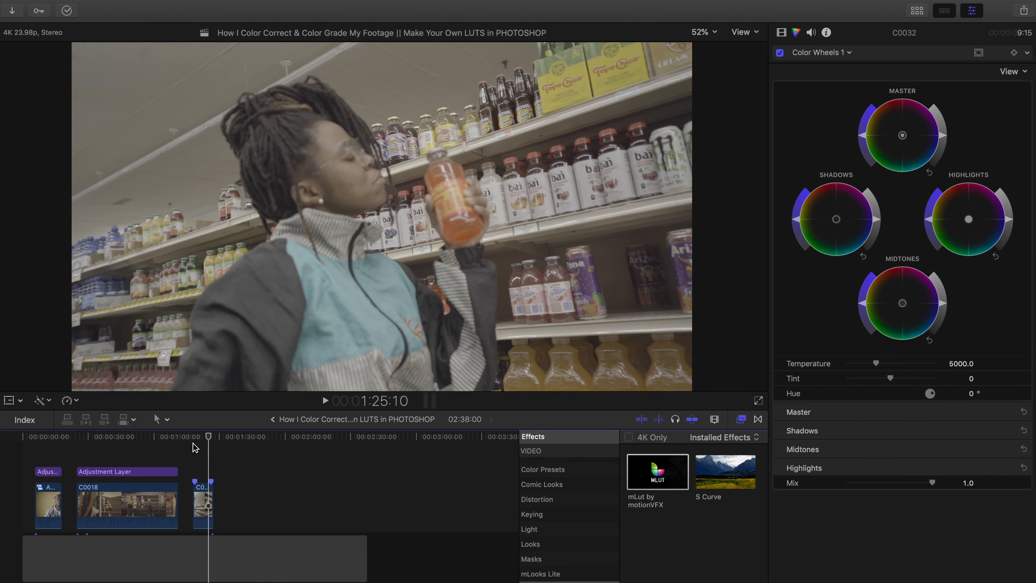
key(Right)
key(Right)
key(Right)
key(Right)
key(Right)
key(Right)
key(Right)
key(Right)
key(Right)
key(Right)
key(Right)
key(Right)
key(Right)
key(Right)
key(Right)
key(Right)
key(Right)
key(Right)
key(Right)
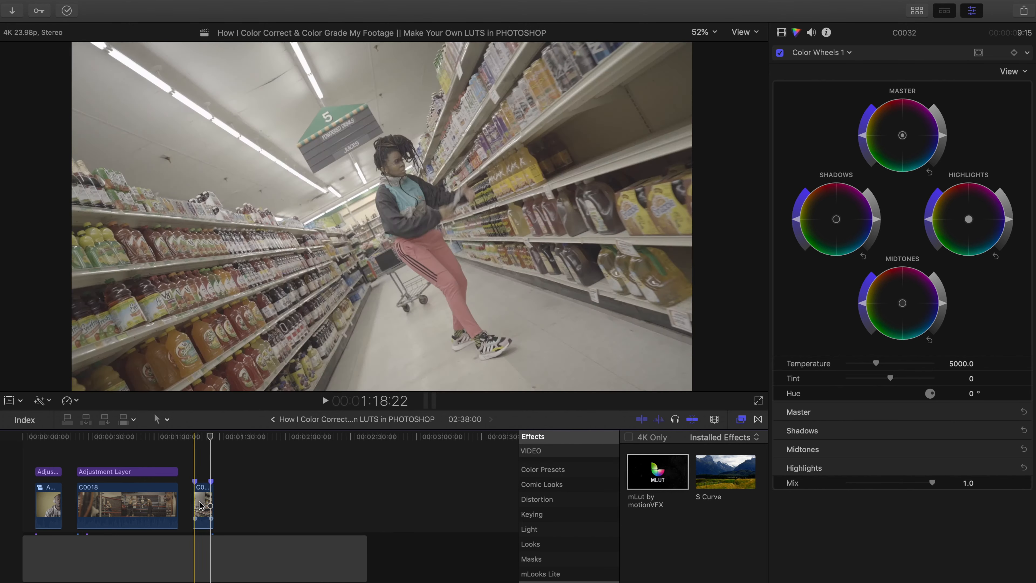
Select clip C0032, bring up its Color Wheels 1 correction, and show the video scopes.
click(200, 505)
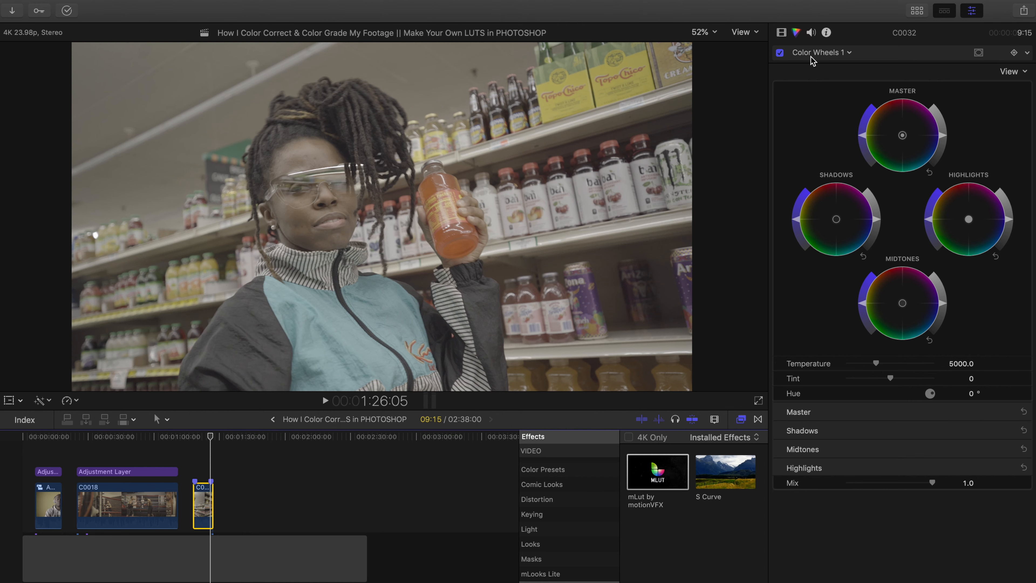
click(797, 33)
click(795, 34)
click(819, 55)
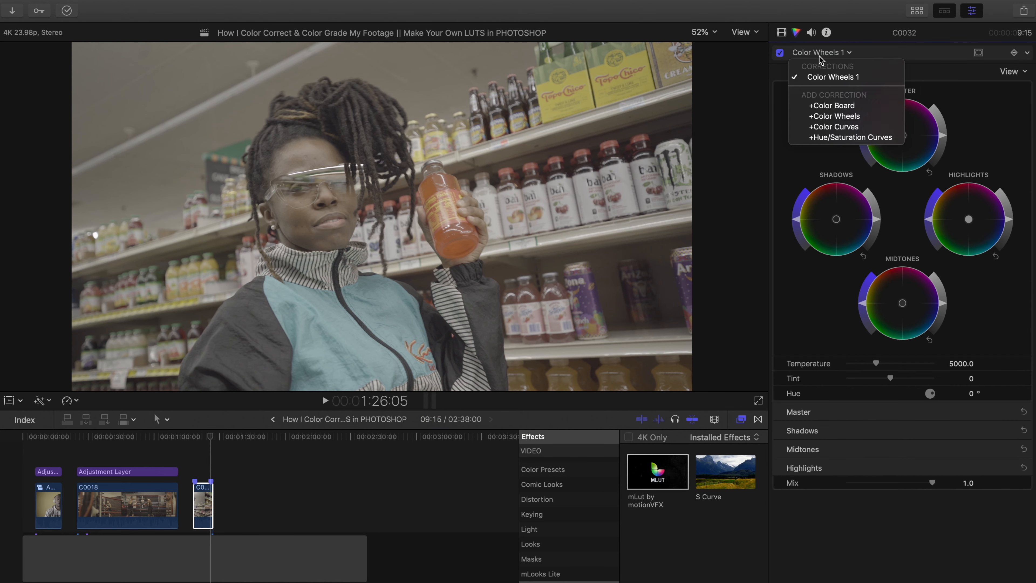
click(832, 76)
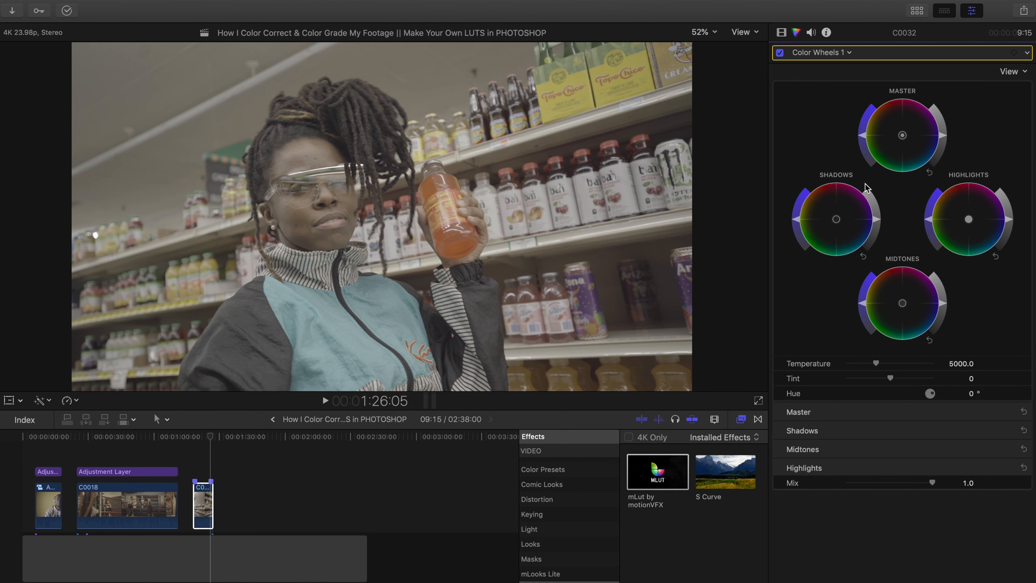
key(super+7)
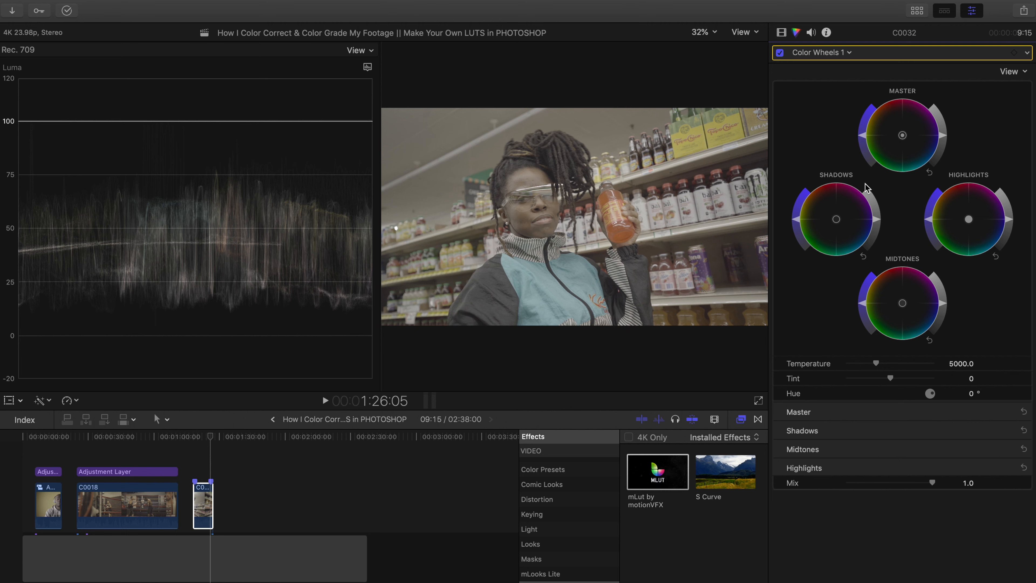
Lower the shadows, raise the highlights, and slightly lower the midtones of clip C0032, finishing with the video scopes hidden.
drag(877, 220, 877, 228)
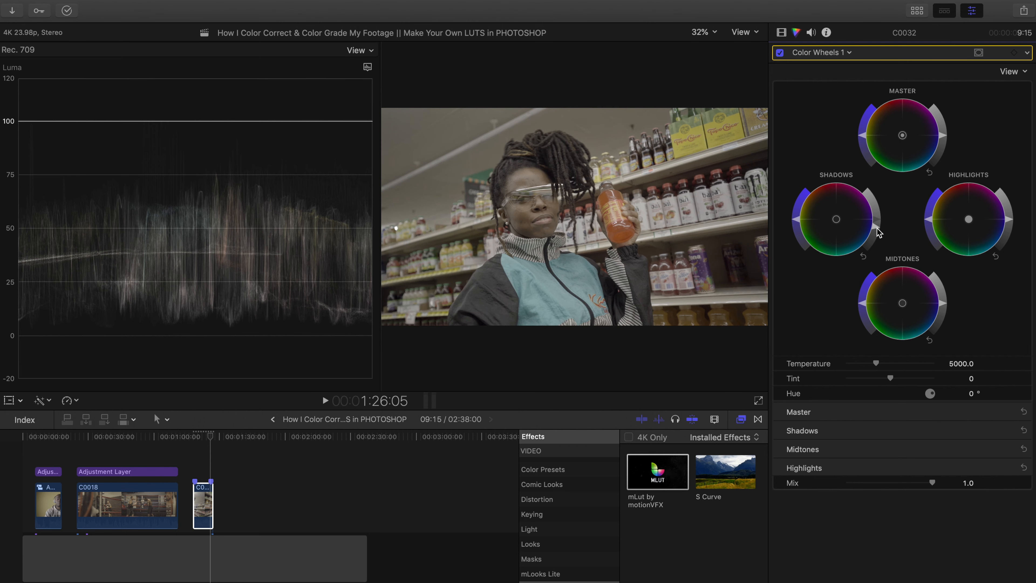
mouse_move(1013, 225)
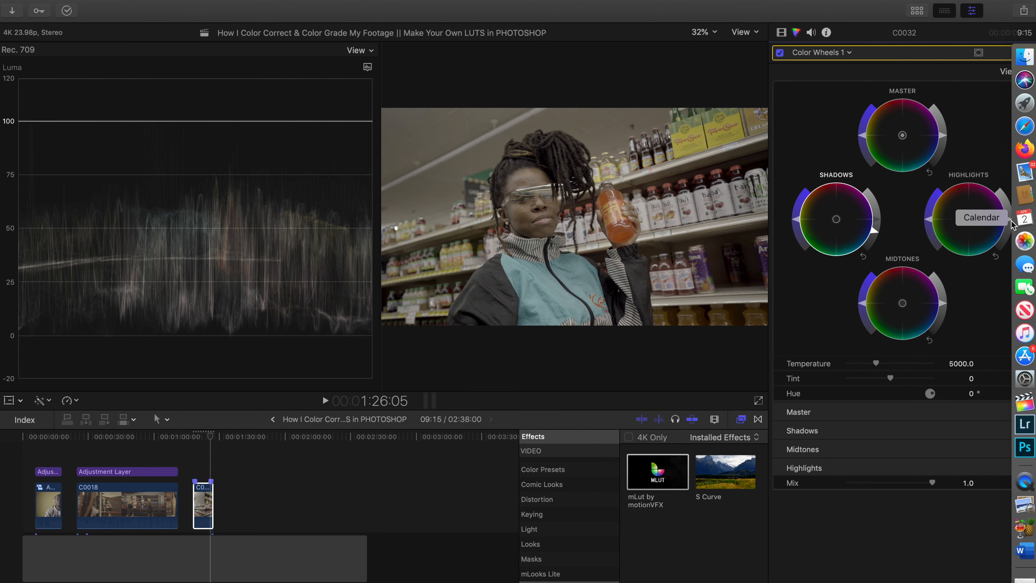
drag(1008, 219, 1002, 198)
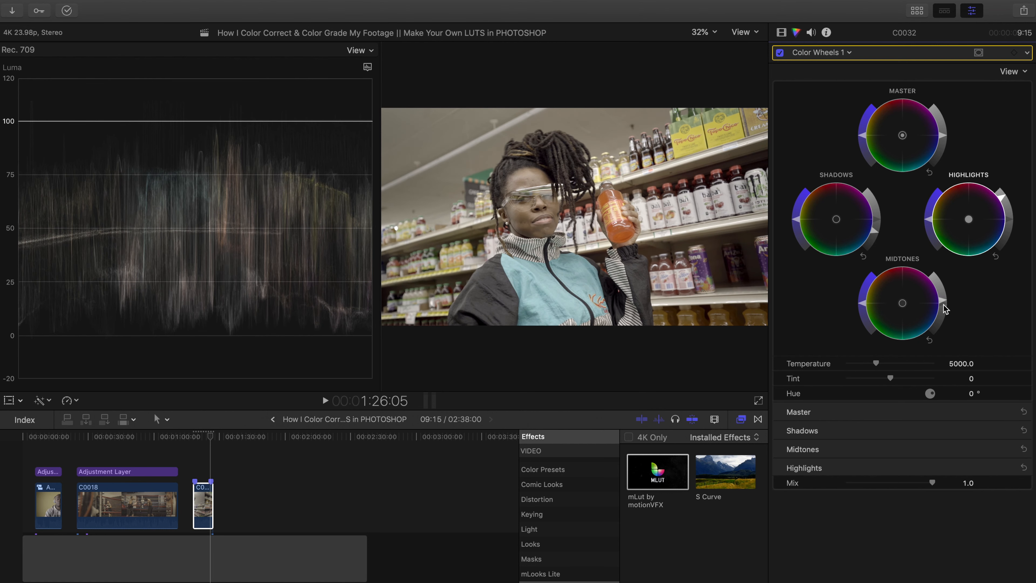
drag(945, 309, 946, 311)
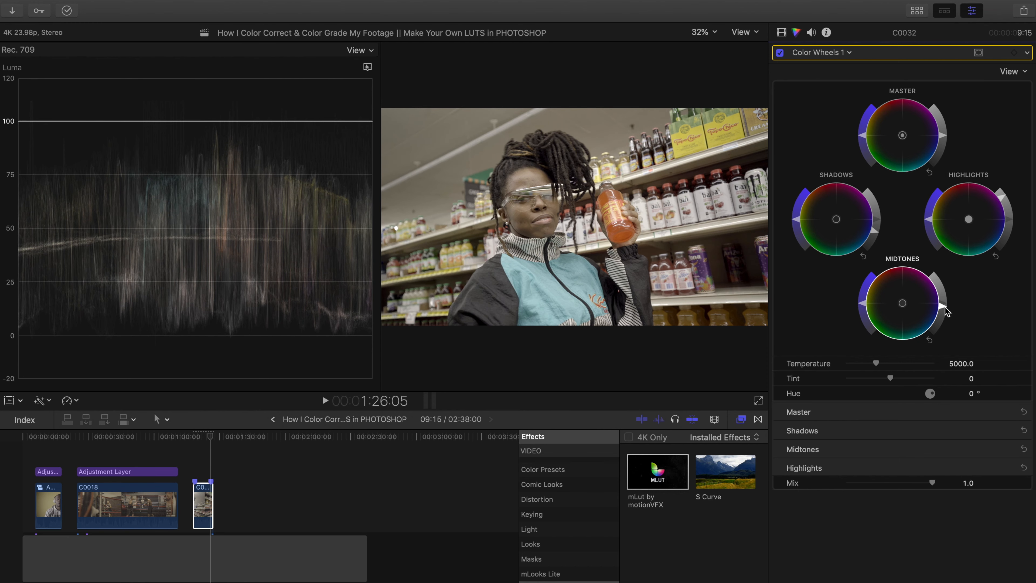
key(super+7)
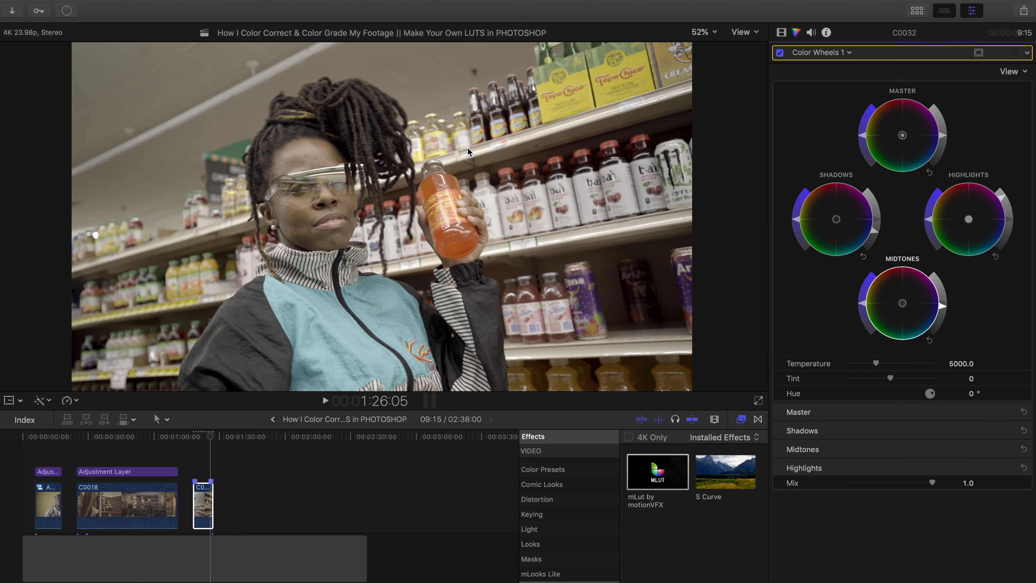
Capture the full viewer frame as a screenshot and open that image from the desktop in Adobe Photoshop CC 2018.
key(super+shift+4)
drag(73, 43, 690, 387)
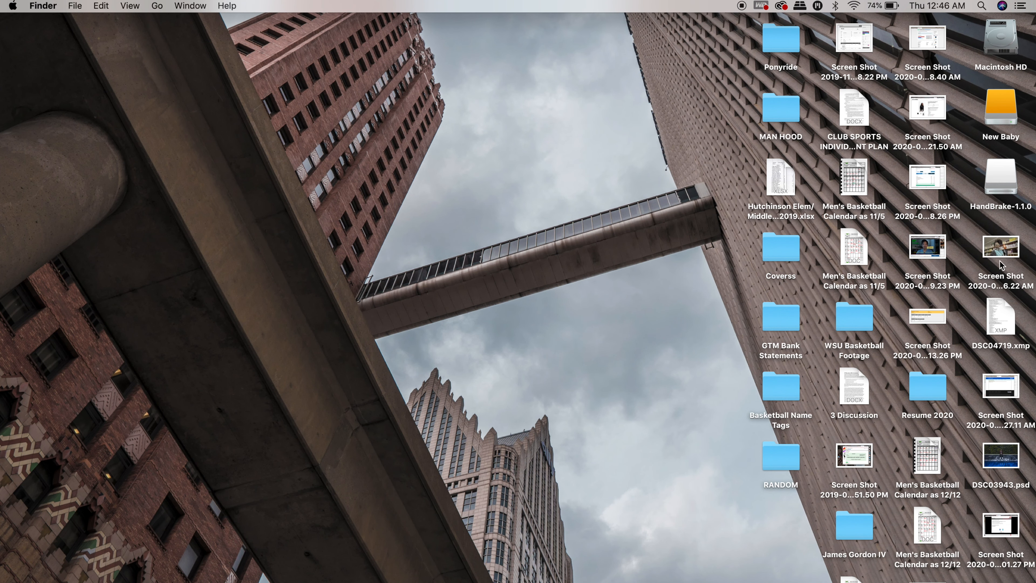
click(1001, 245)
right_click(1001, 249)
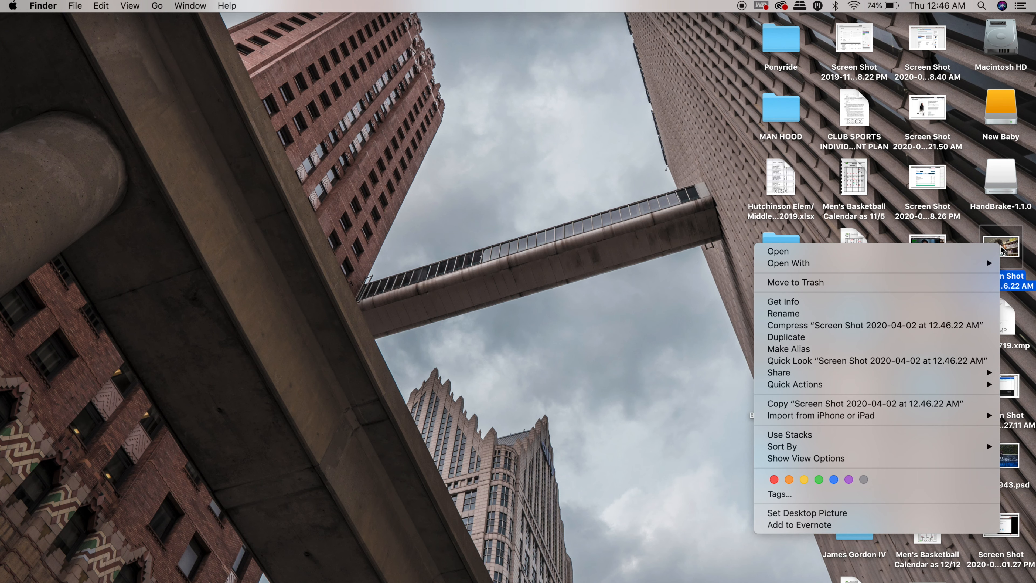
mouse_move(901, 265)
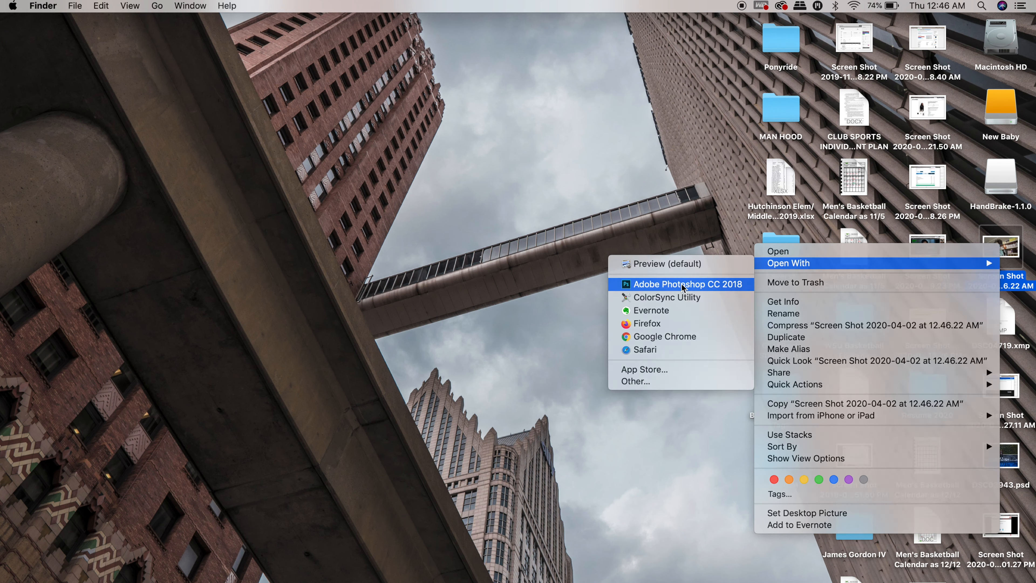
click(685, 283)
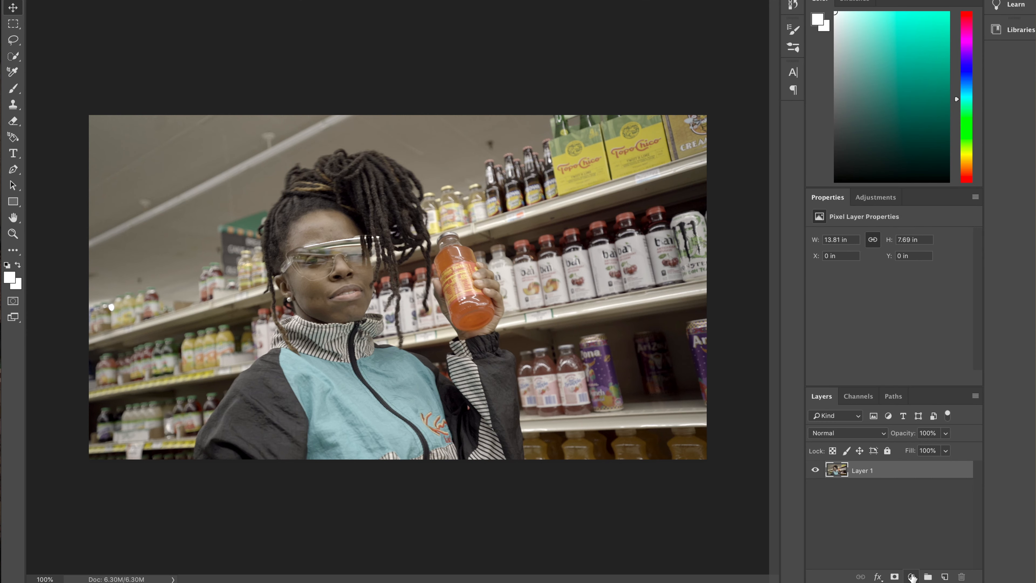
Add a Vibrance adjustment layer above the screenshot layer and set its saturation to 75.
click(911, 576)
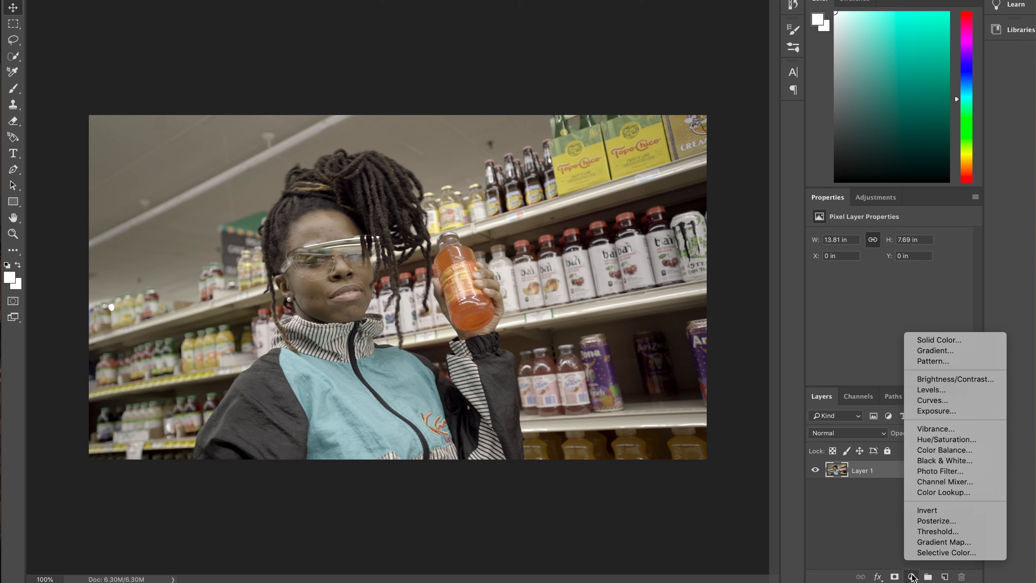
click(932, 429)
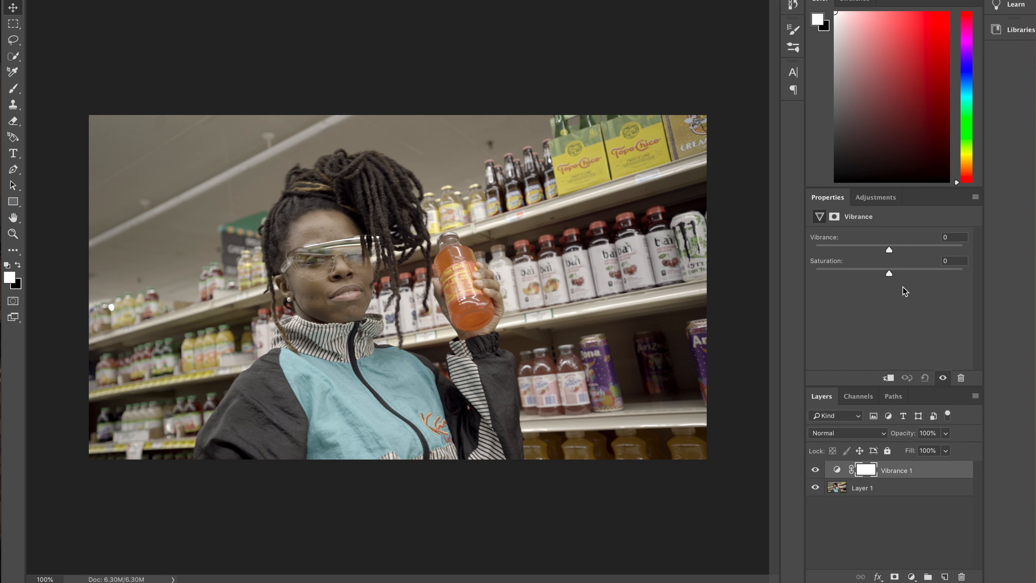
text(75)
key(Return)
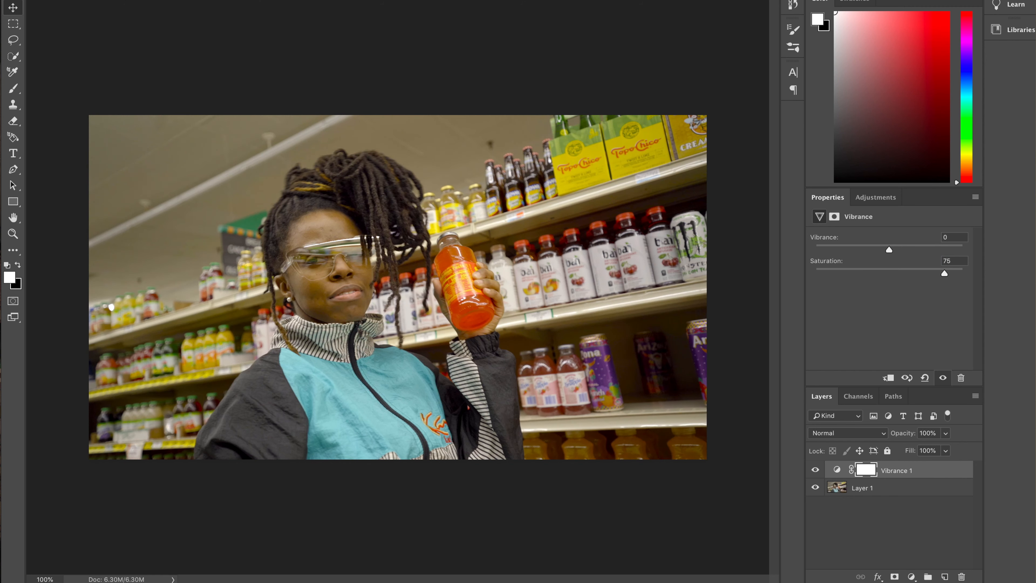
Start adding another adjustment layer above the Vibrance layer.
click(911, 576)
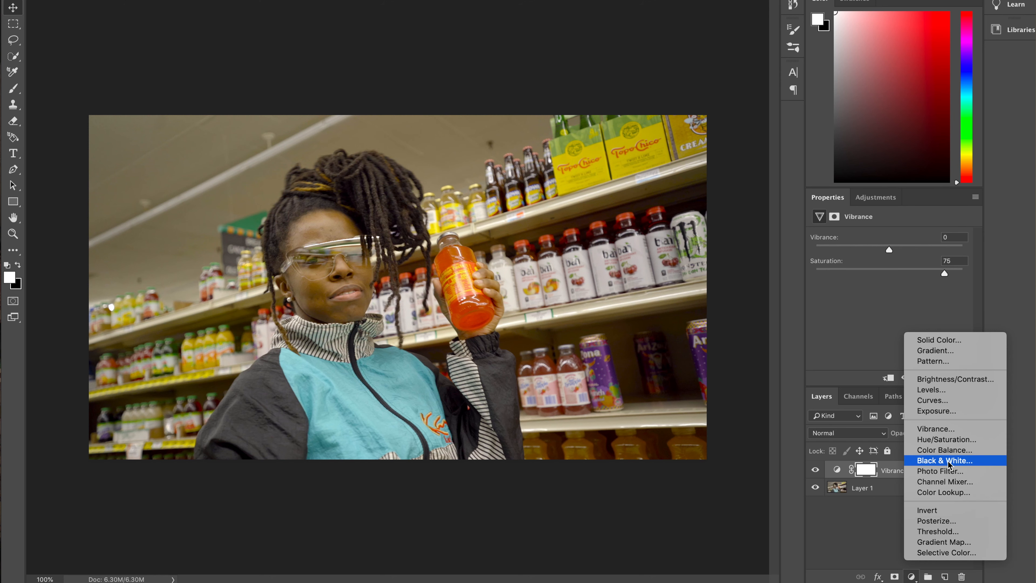